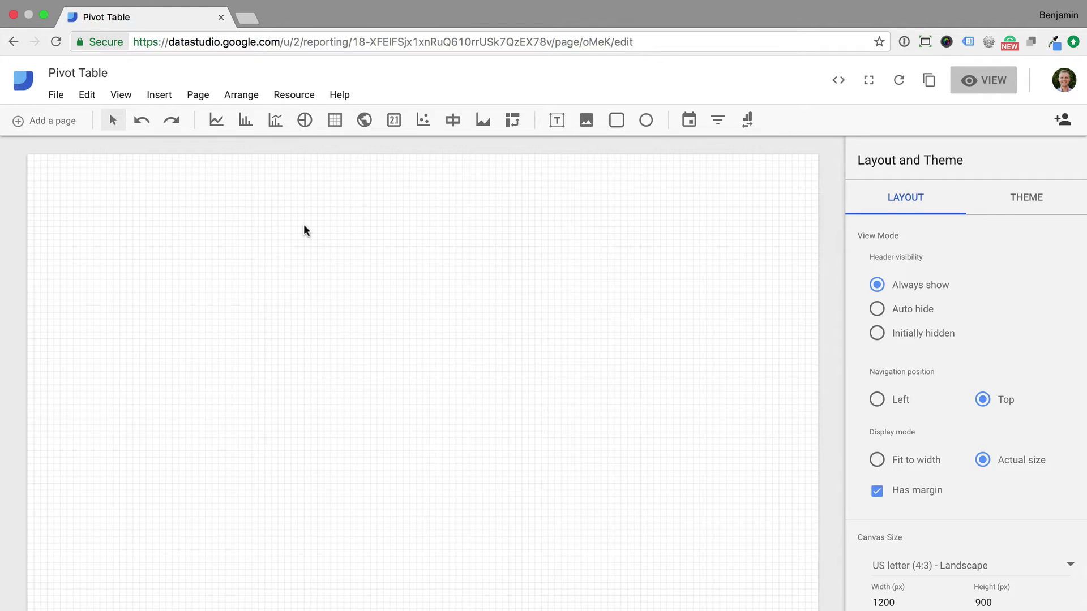
# - Draw a pivot table across the upper part of the blank page
pyautogui.click(513, 122)
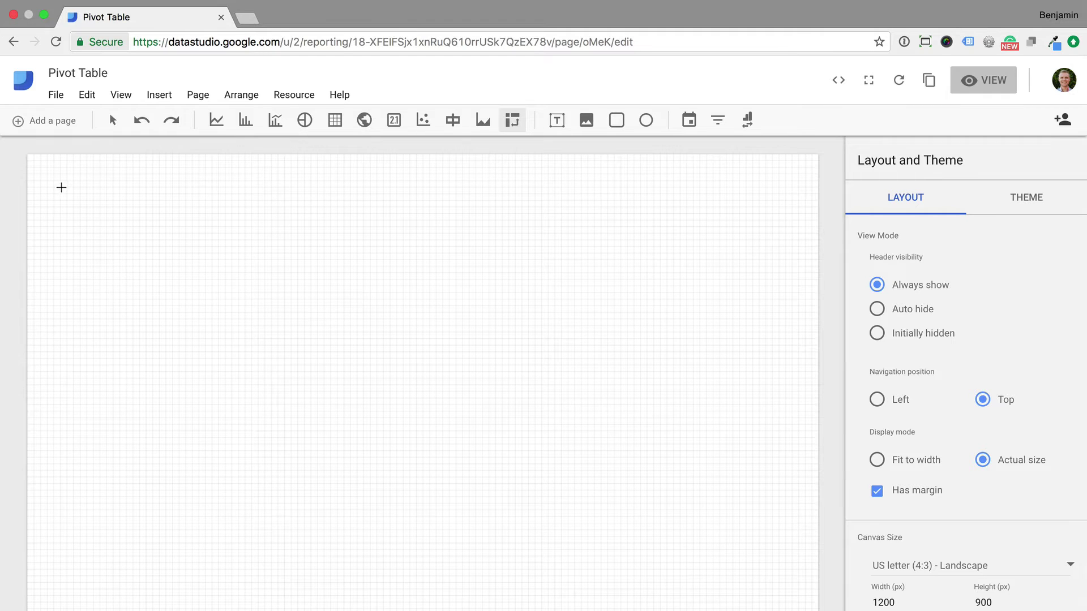
pyautogui.moveTo(60, 186); pyautogui.dragTo(784, 508)
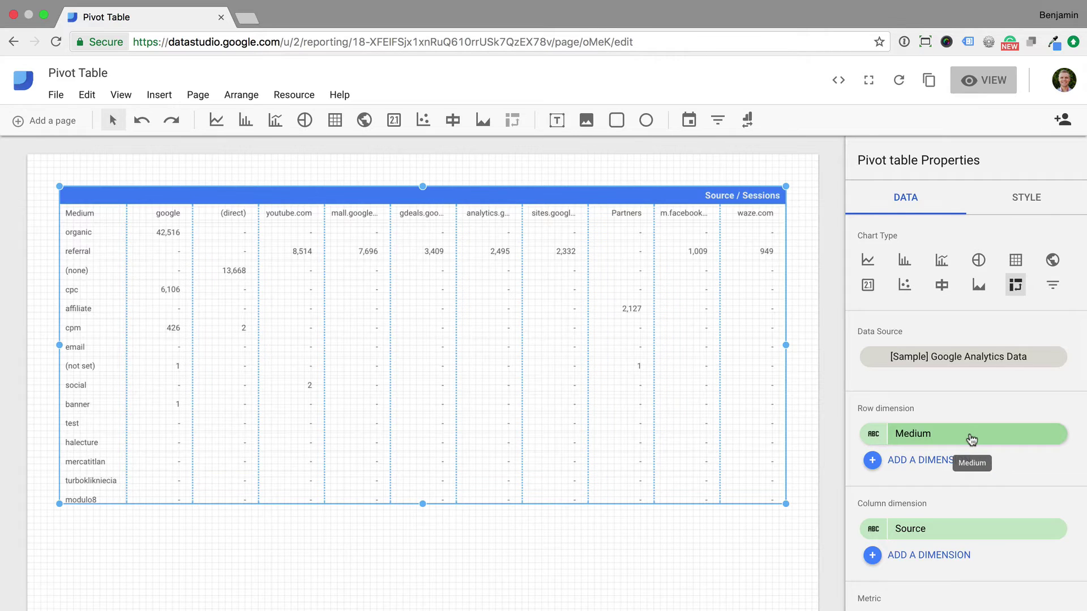
# - Replace the Medium row dimension with Default Channel Grouping
pyautogui.scroll(-2, 972, 440)
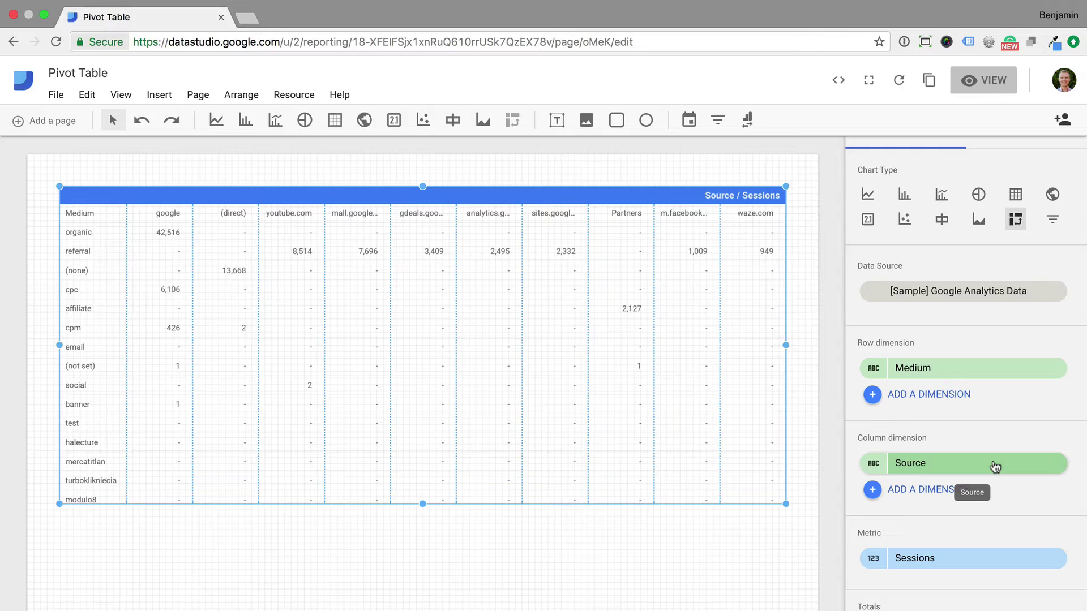
pyautogui.click(965, 378)
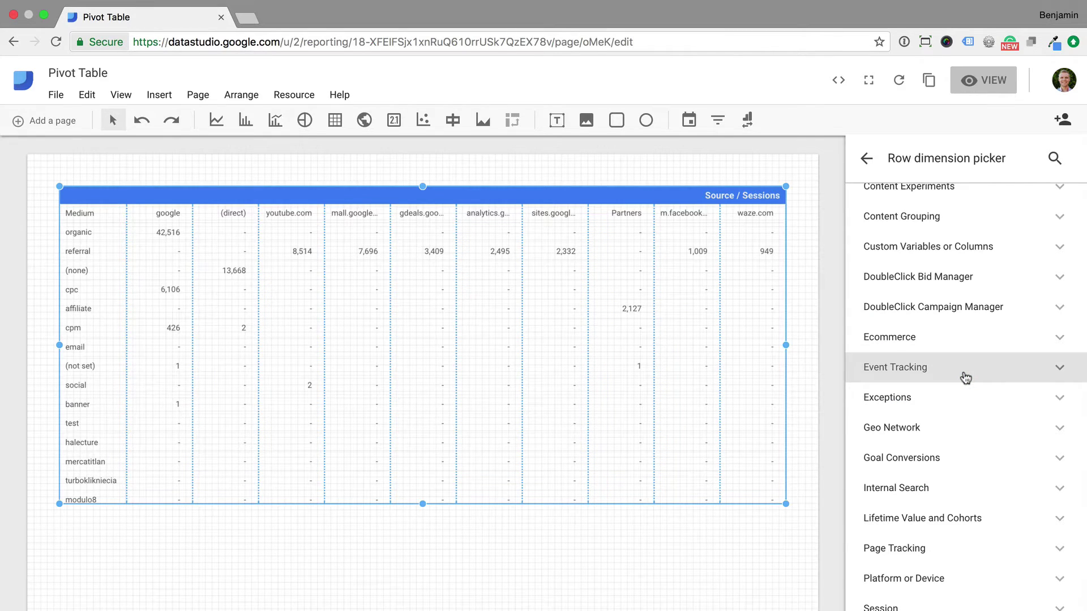
pyautogui.click(1055, 158)
pyautogui.write('defaul')
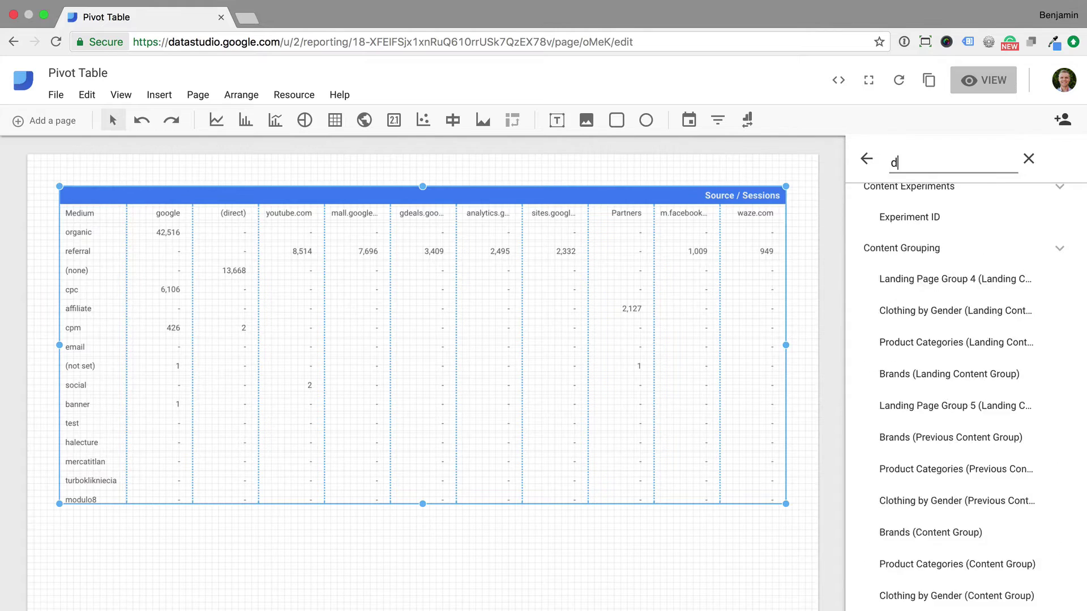
pyautogui.click(998, 232)
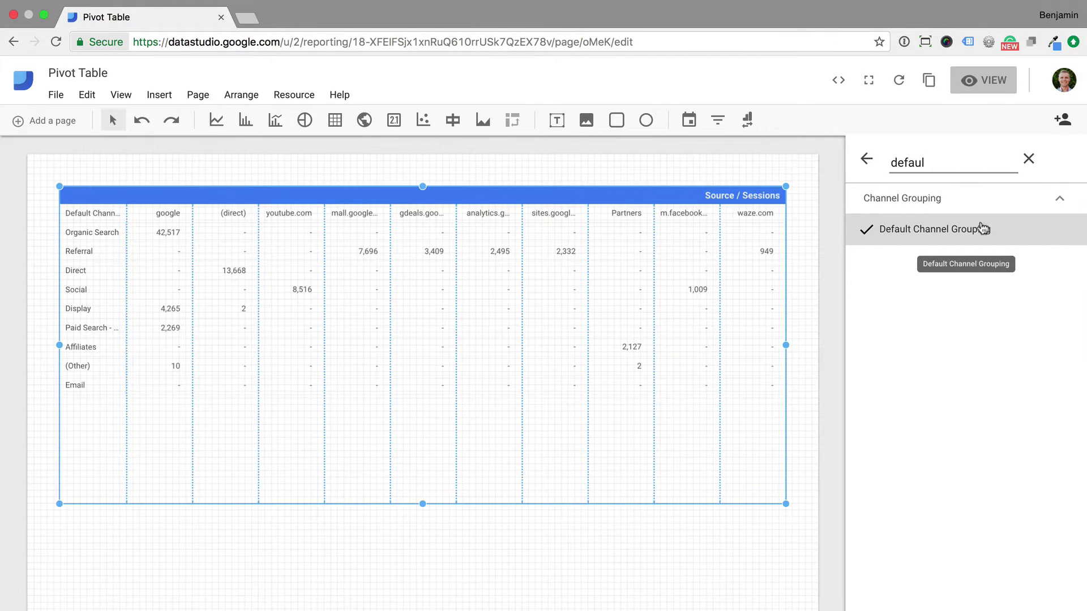
pyautogui.click(868, 159)
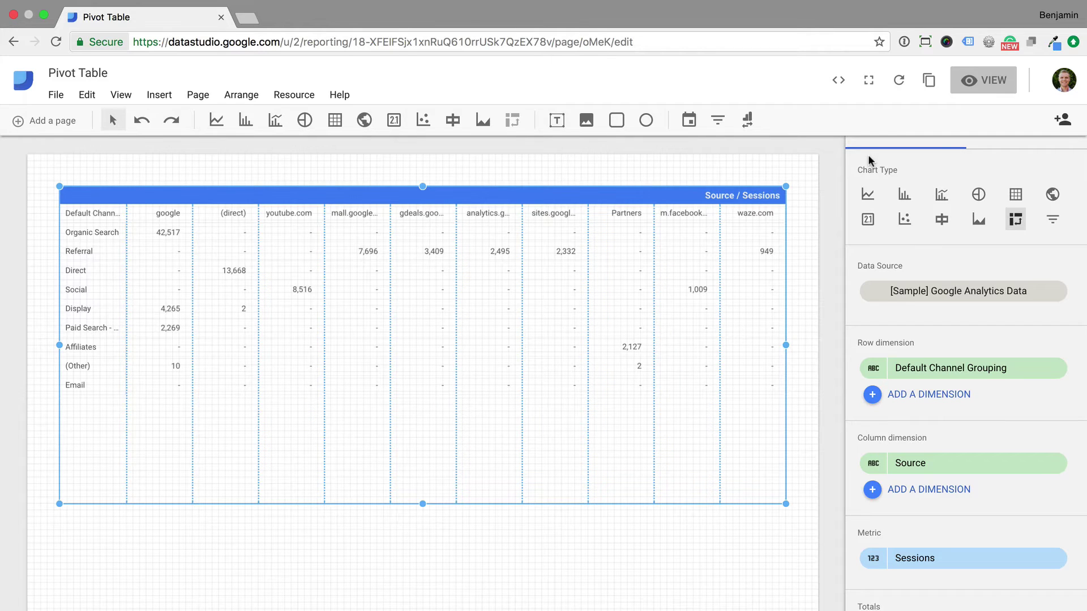
# - Replace the Source column dimension with Landing Page from Page Tracking
pyautogui.click(980, 470)
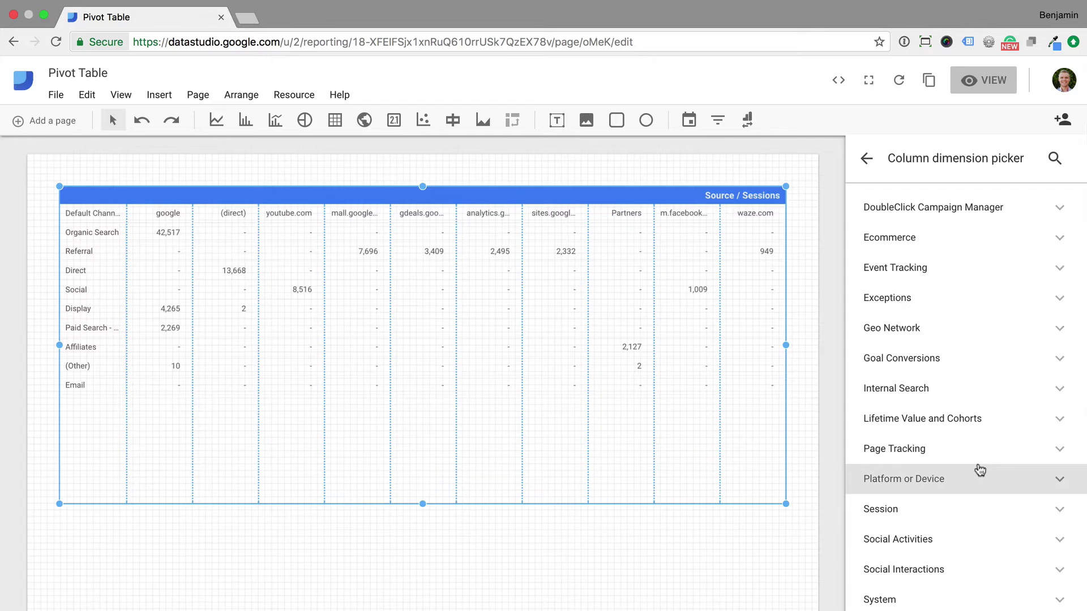
pyautogui.click(1054, 158)
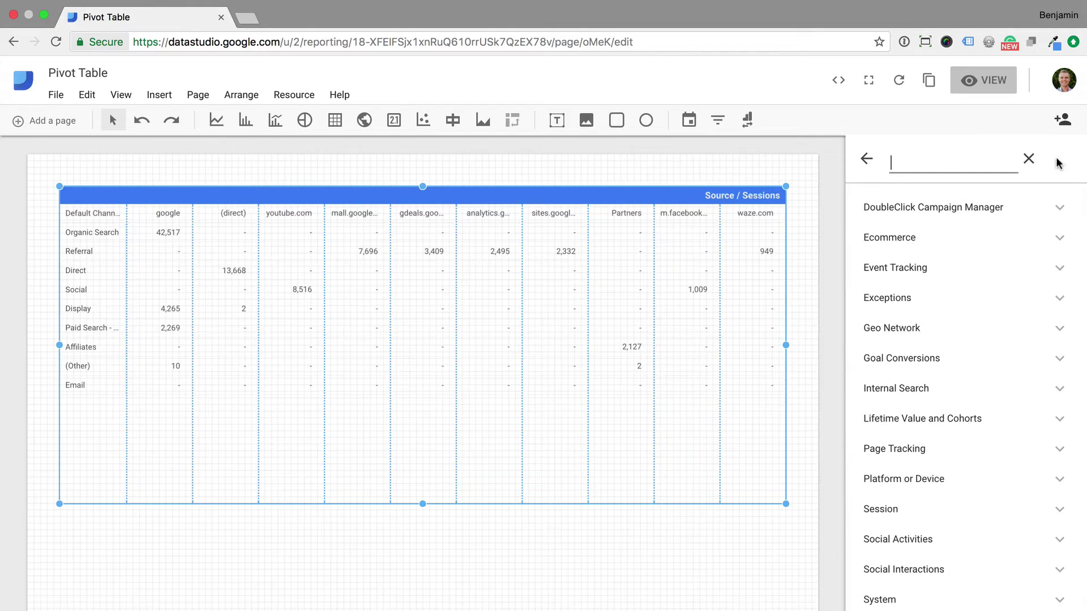
pyautogui.write('landing')
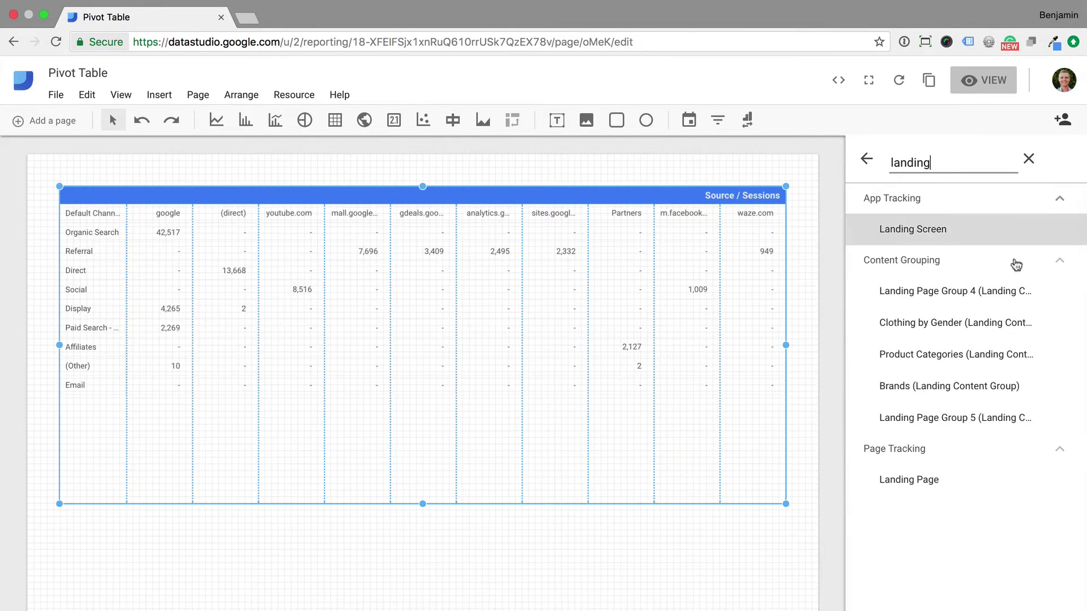
pyautogui.click(938, 481)
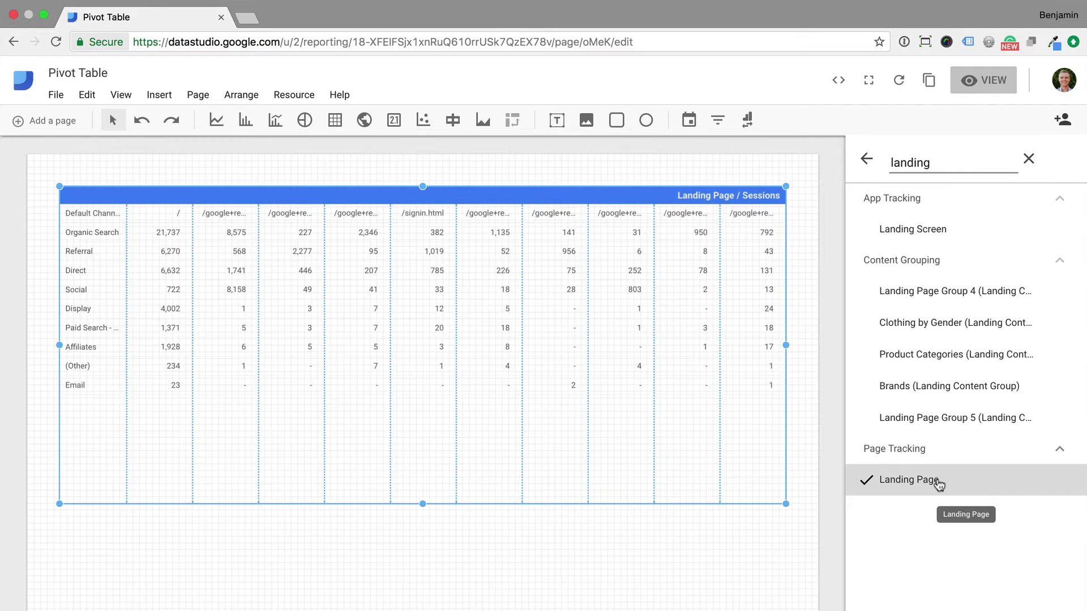
pyautogui.click(866, 161)
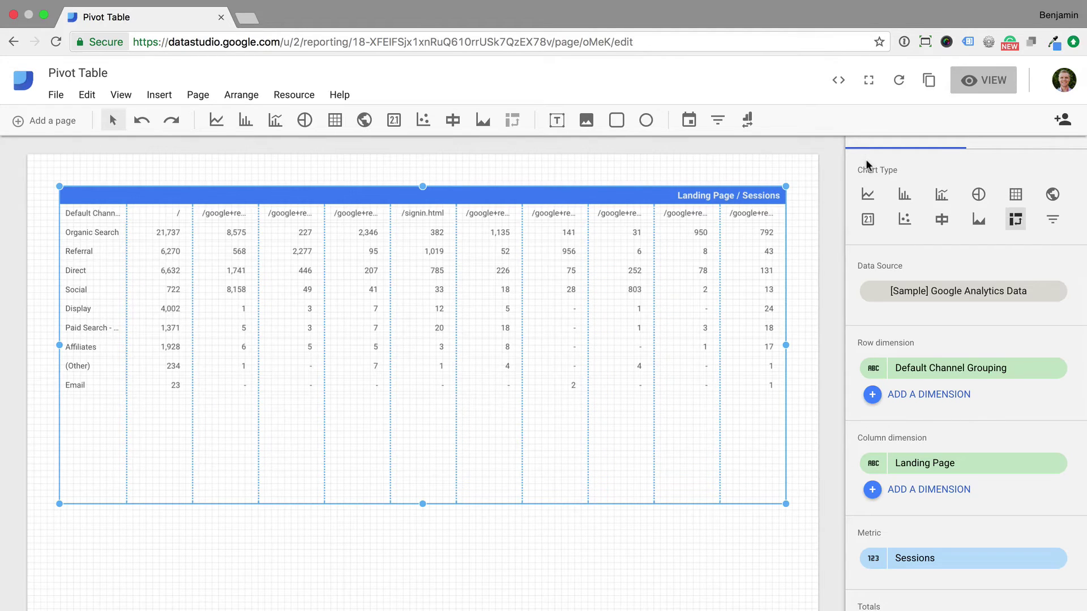
# - Swap the Sessions metric for Smart Goals (Goal 13 Completions)
pyautogui.click(929, 561)
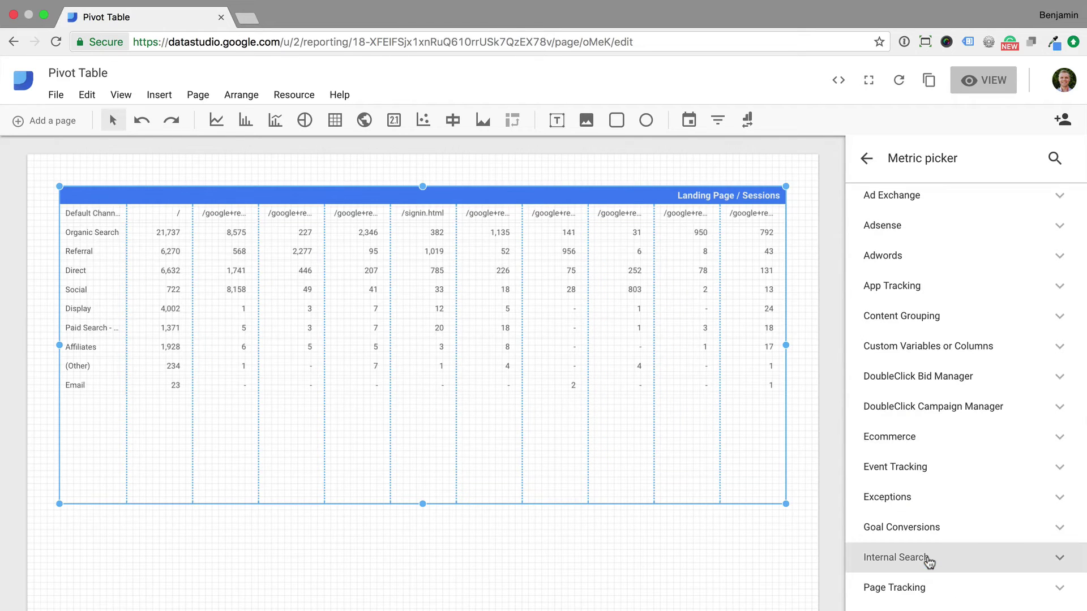
pyautogui.click(1054, 158)
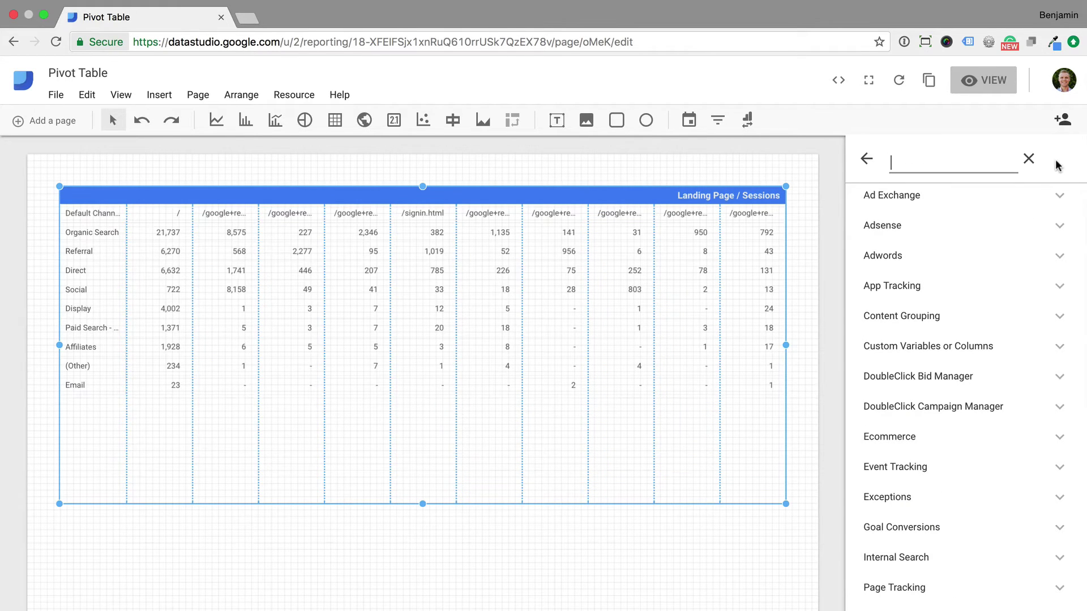
pyautogui.write('smart goal')
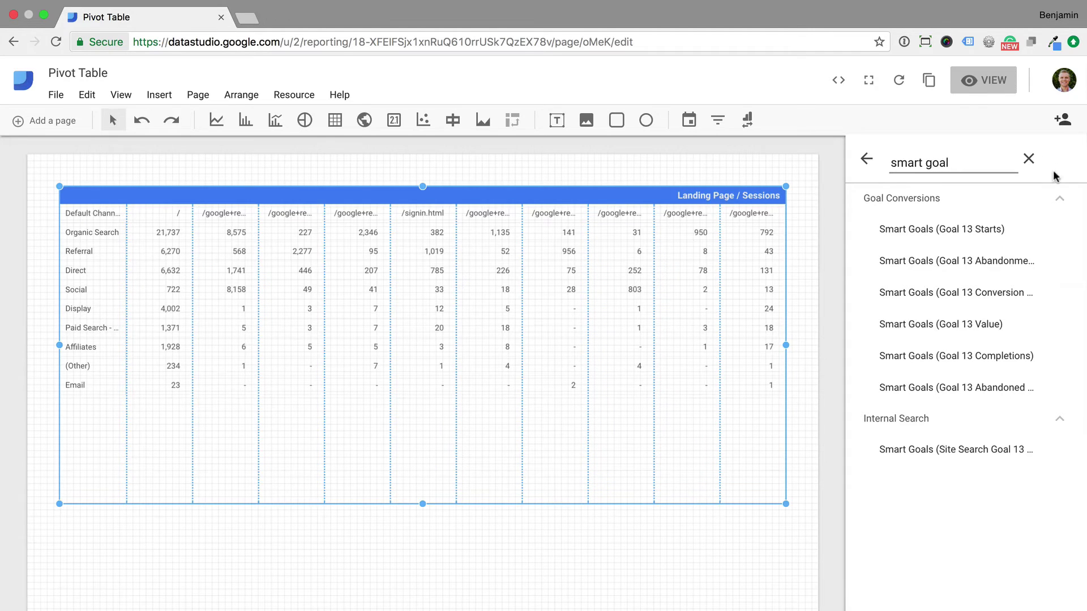
pyautogui.click(966, 359)
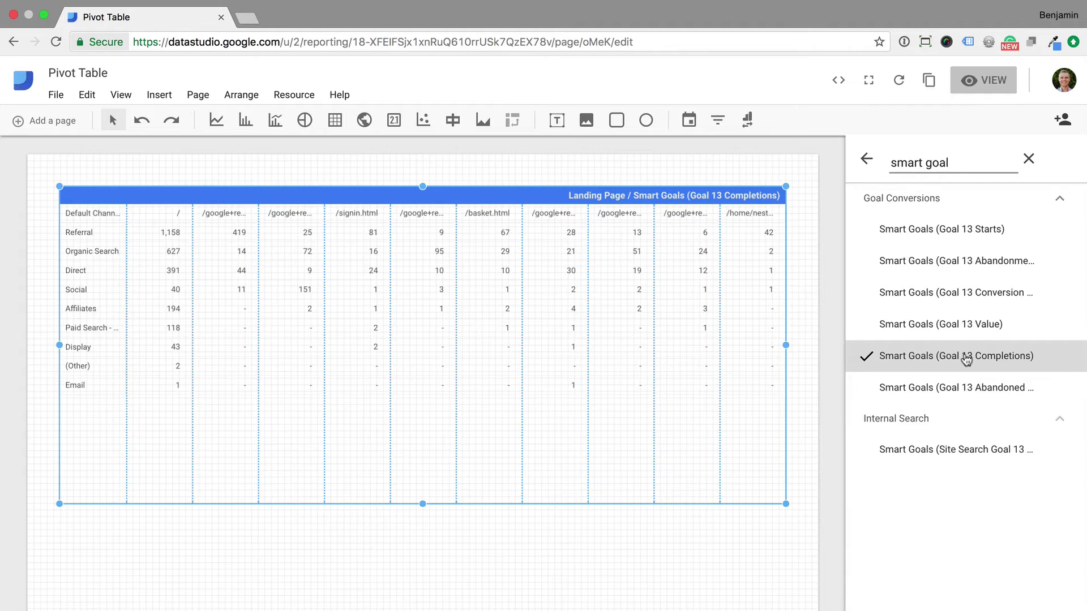
pyautogui.click(867, 159)
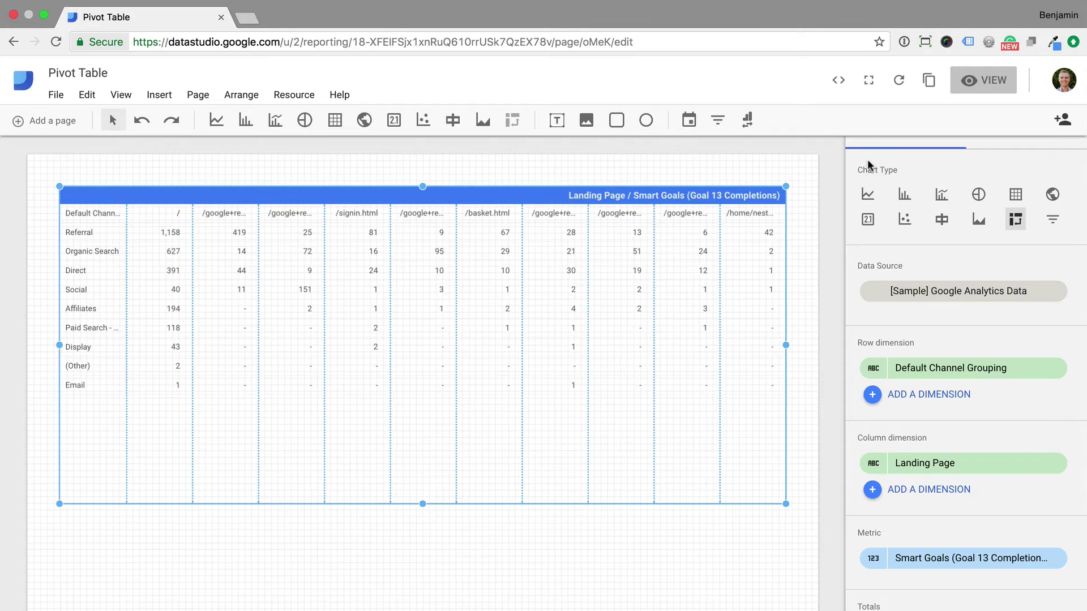
# - Set the table's metric Number display to Heatmap in the Style settings
pyautogui.scroll(2, 904, 204)
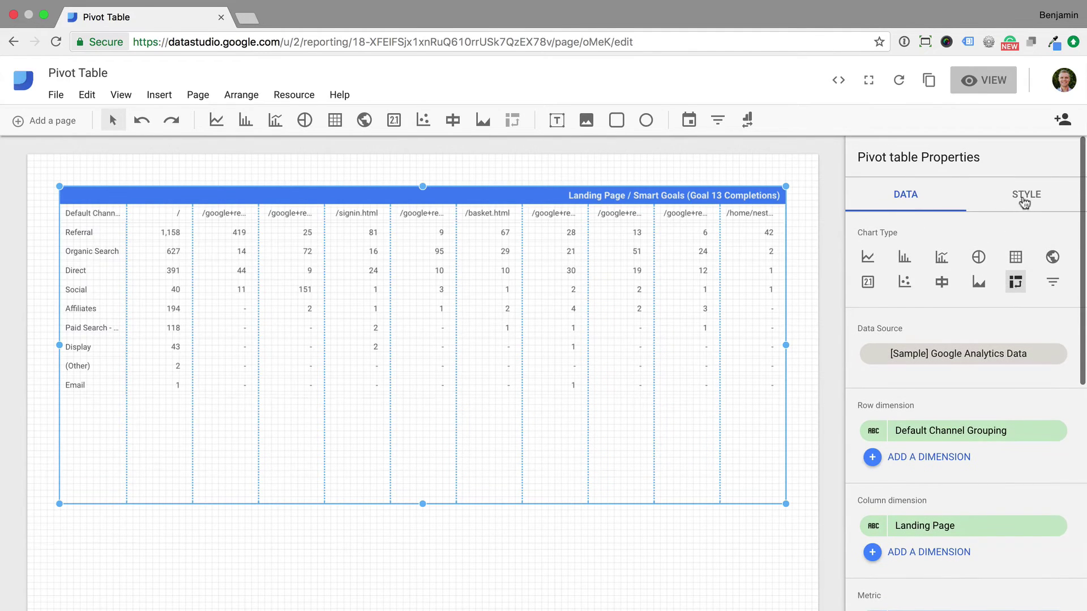
pyautogui.click(1024, 202)
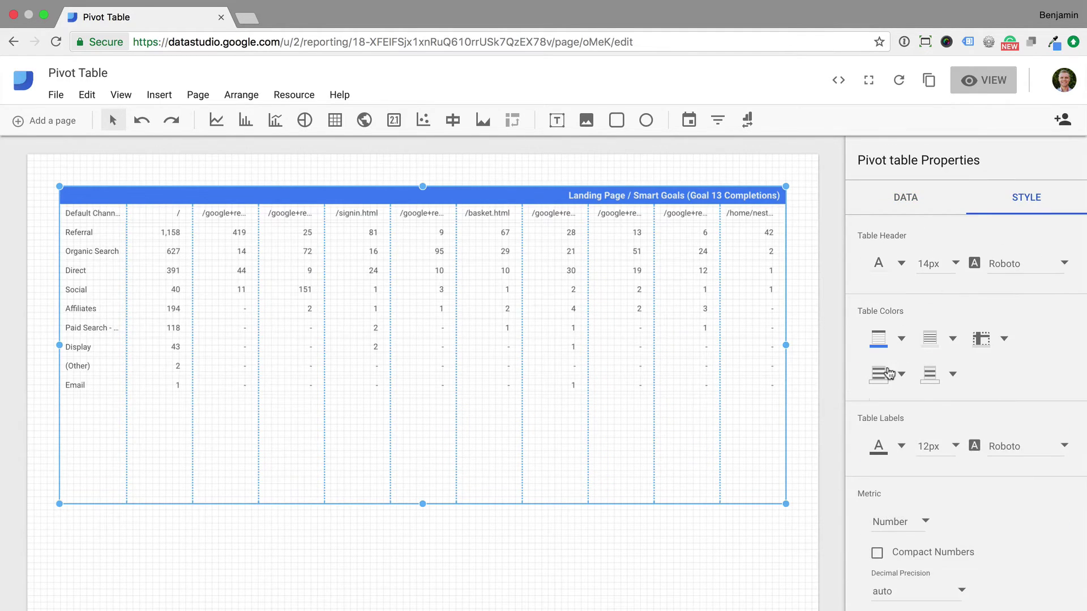
pyautogui.scroll(-3, 887, 374)
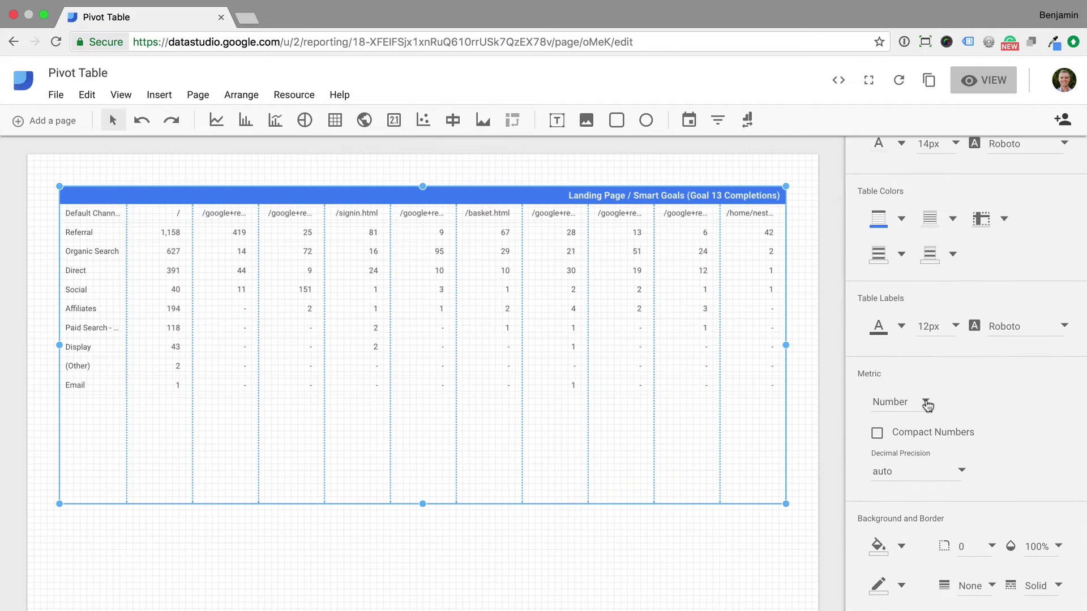
pyautogui.click(927, 404)
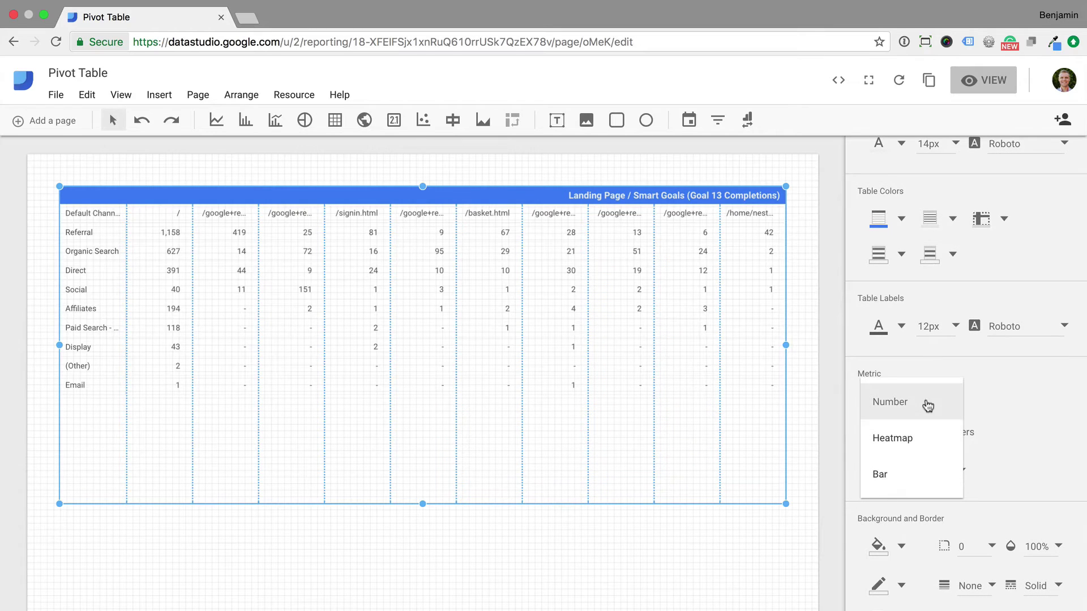
pyautogui.click(924, 445)
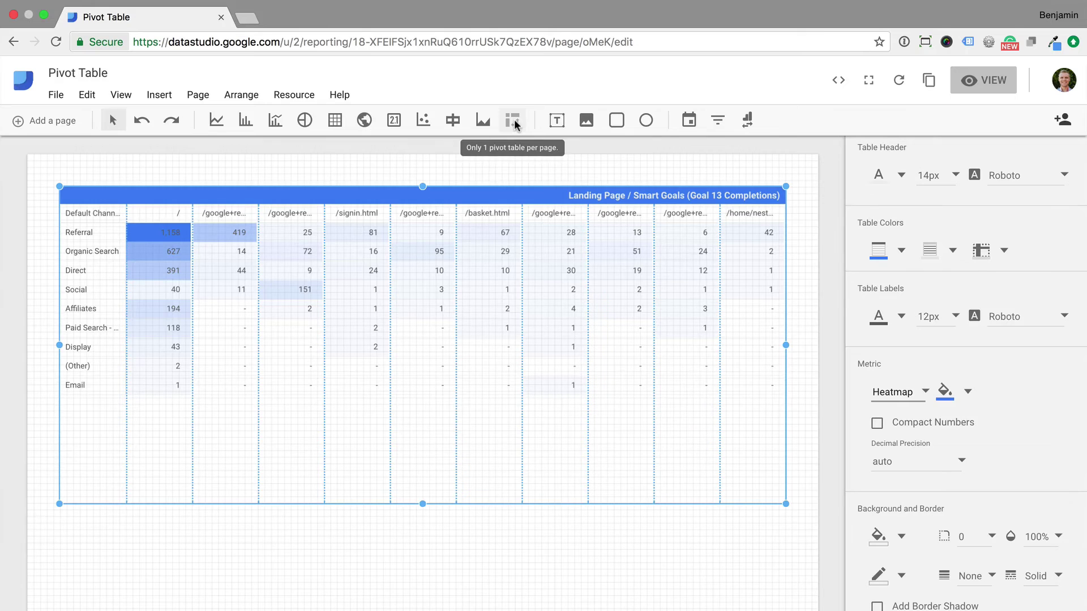
# - Shift the pivot table down and draw a filter control above its right end
pyautogui.moveTo(487, 190); pyautogui.dragTo(488, 216)
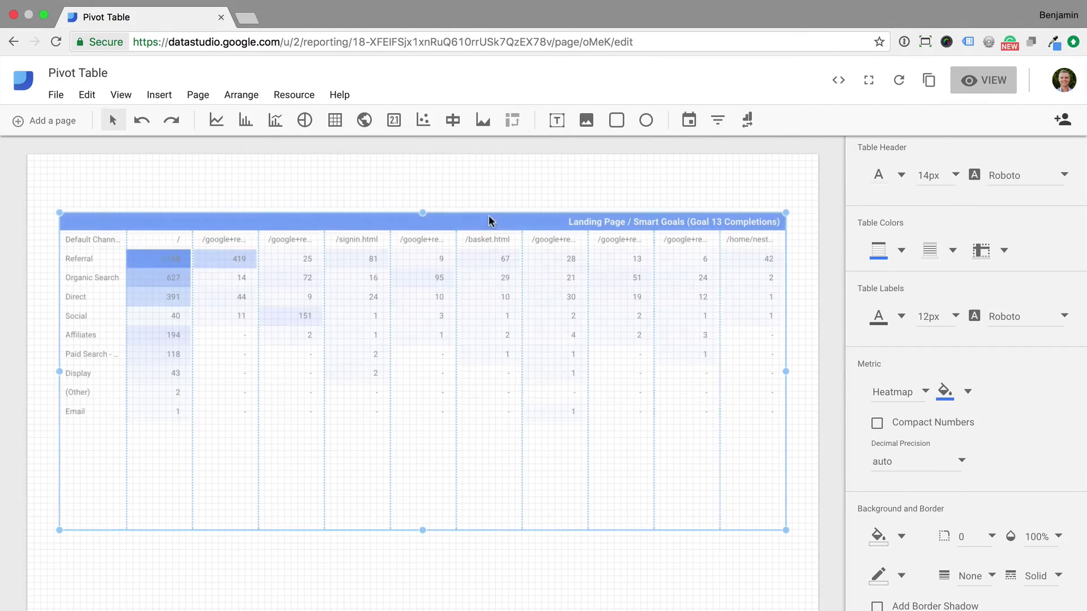
pyautogui.click(719, 120)
pyautogui.moveTo(568, 170); pyautogui.dragTo(787, 202)
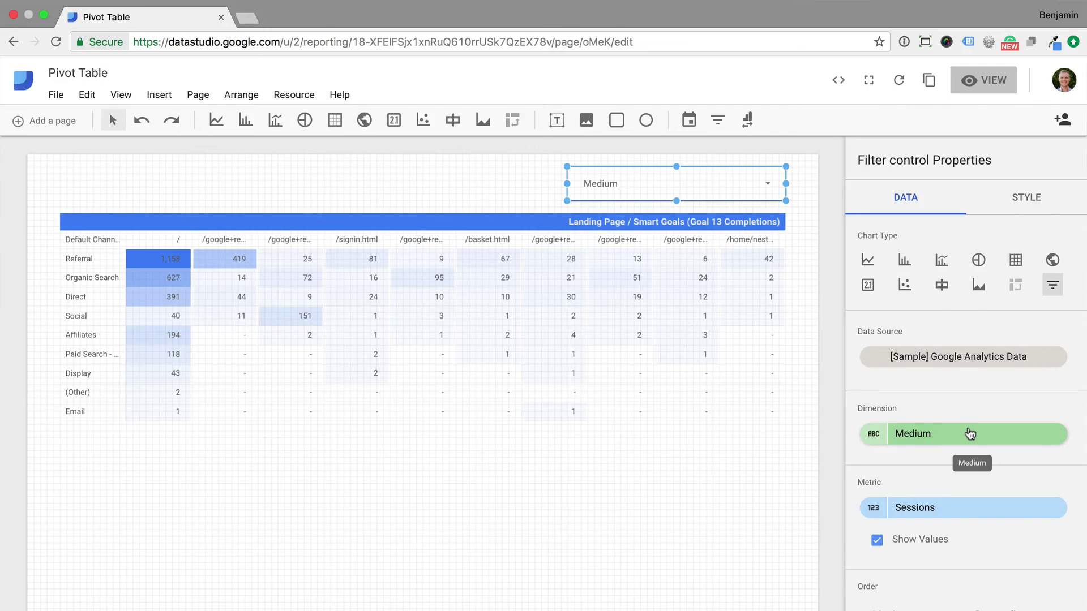
# - Set the filter control's dimension to User Type instead of Medium
pyautogui.click(969, 433)
pyautogui.click(1056, 159)
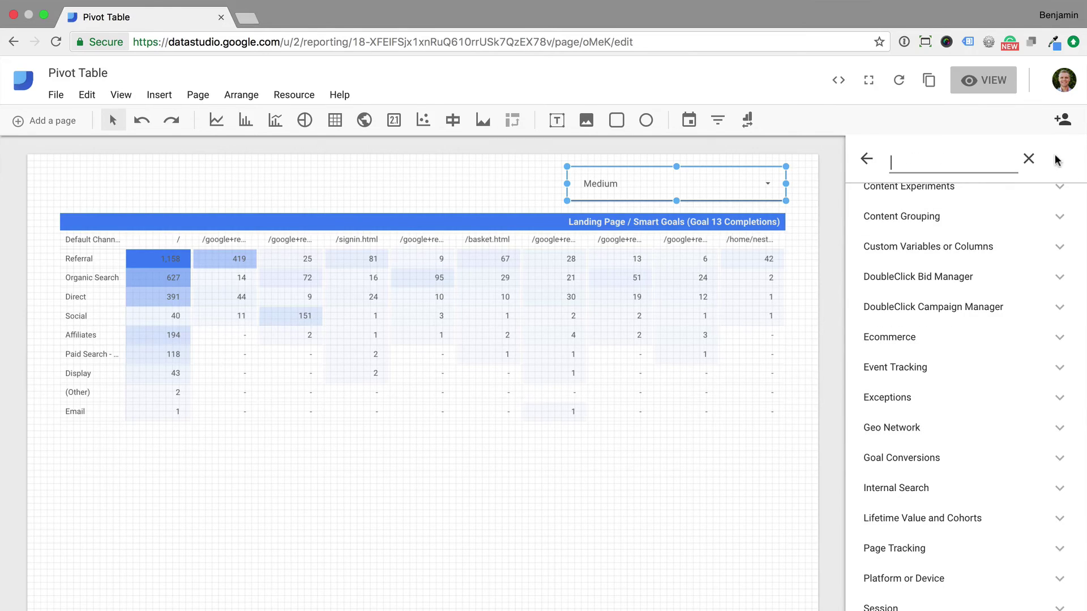
pyautogui.write('user type')
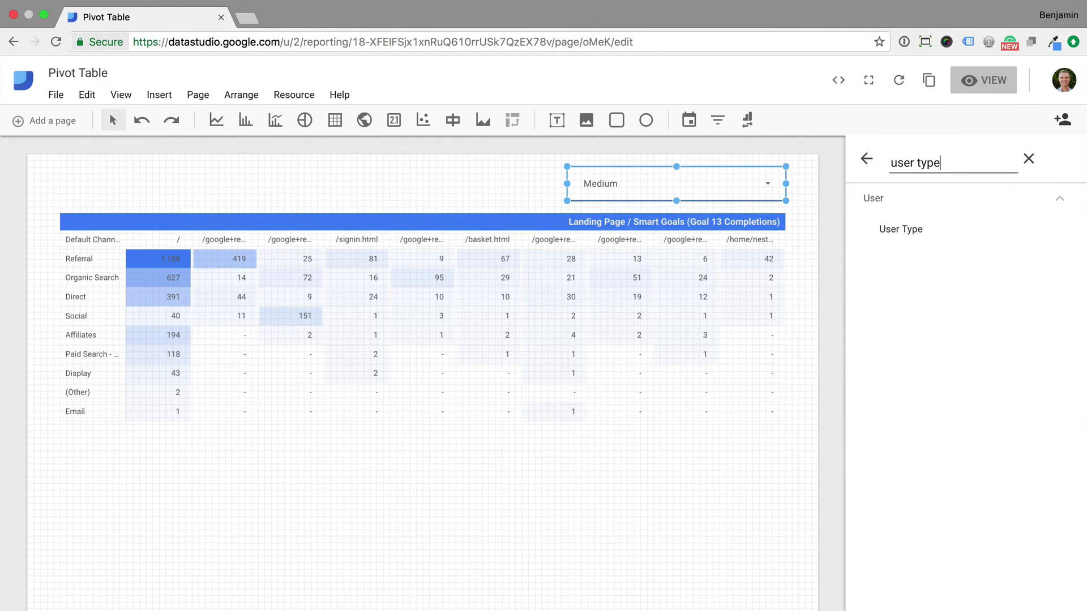
pyautogui.click(952, 234)
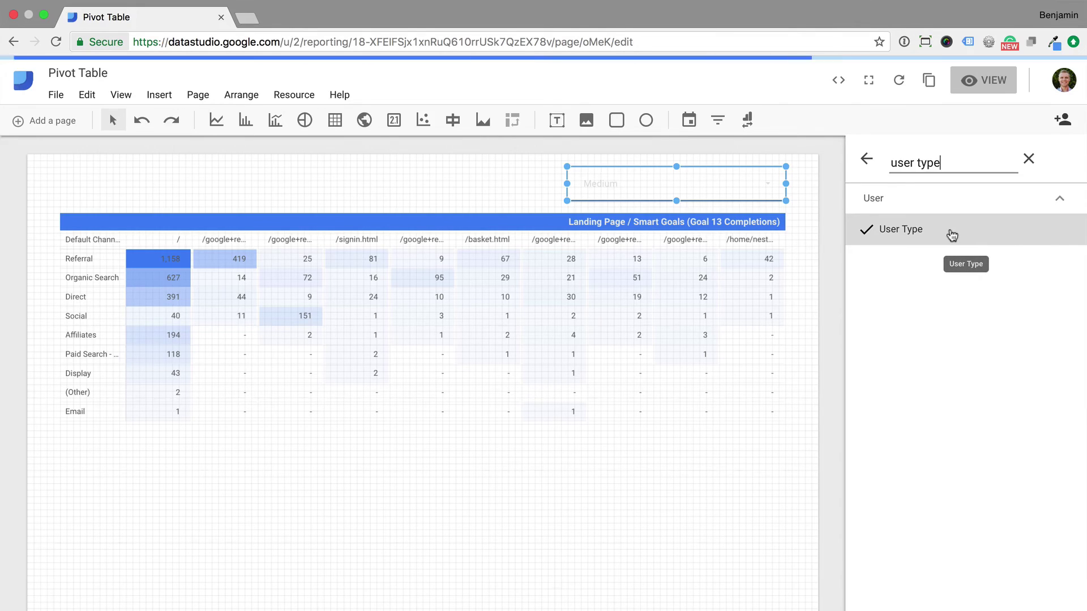
# - In view mode, uncheck Returning Visitor in the User Type filter, leaving New Visitor
pyautogui.click(988, 82)
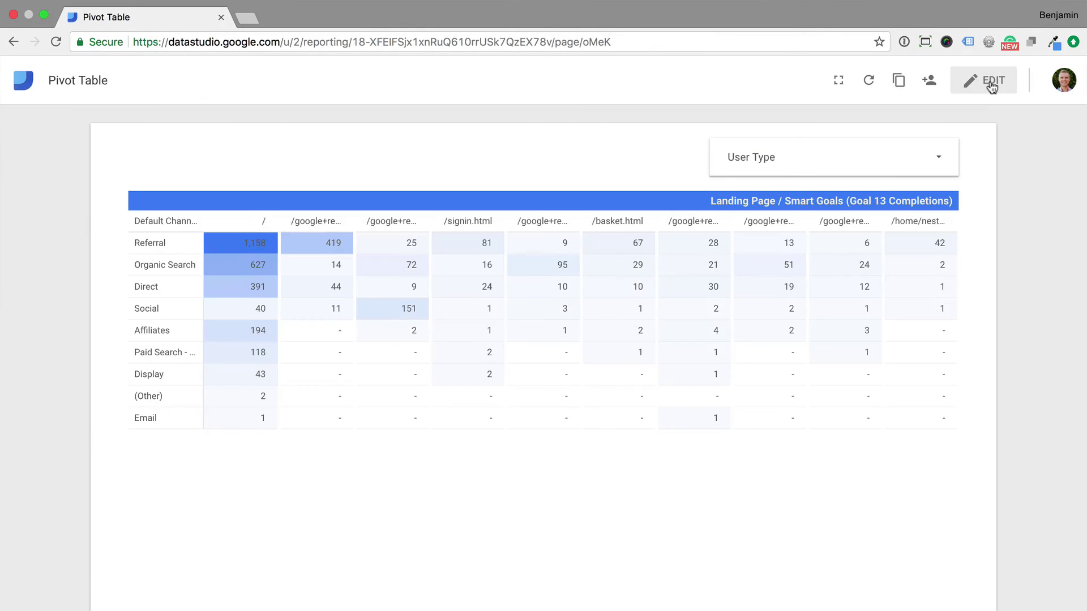
pyautogui.click(889, 160)
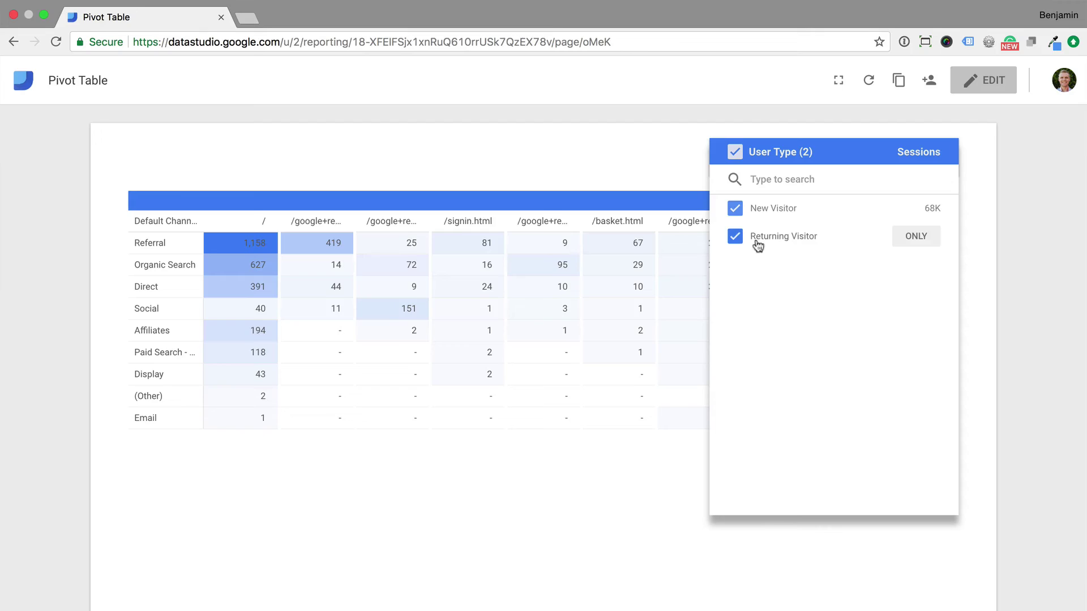
pyautogui.click(736, 237)
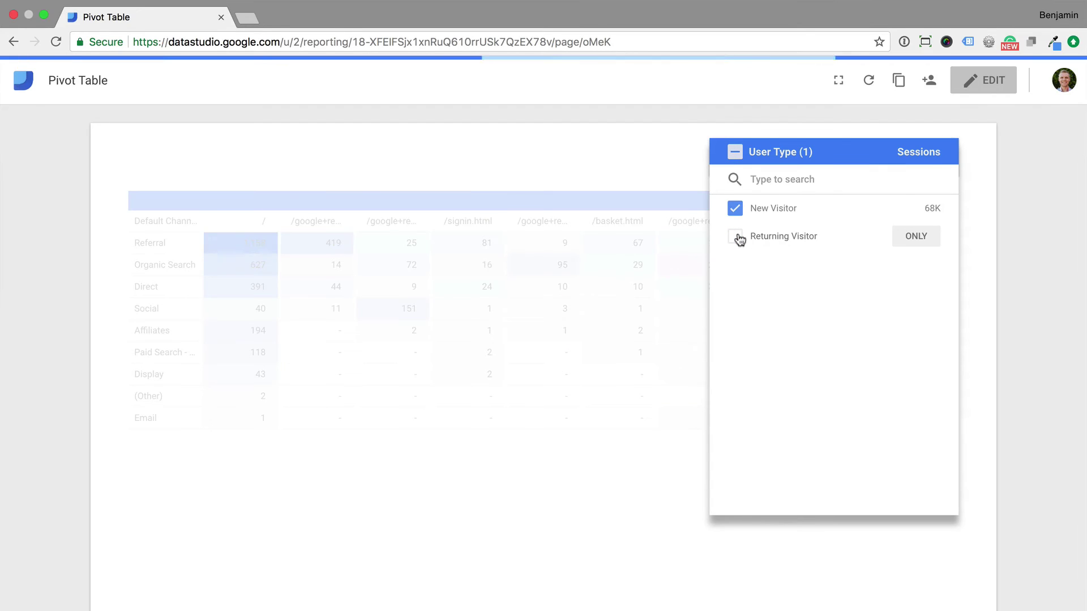
pyautogui.click(674, 171)
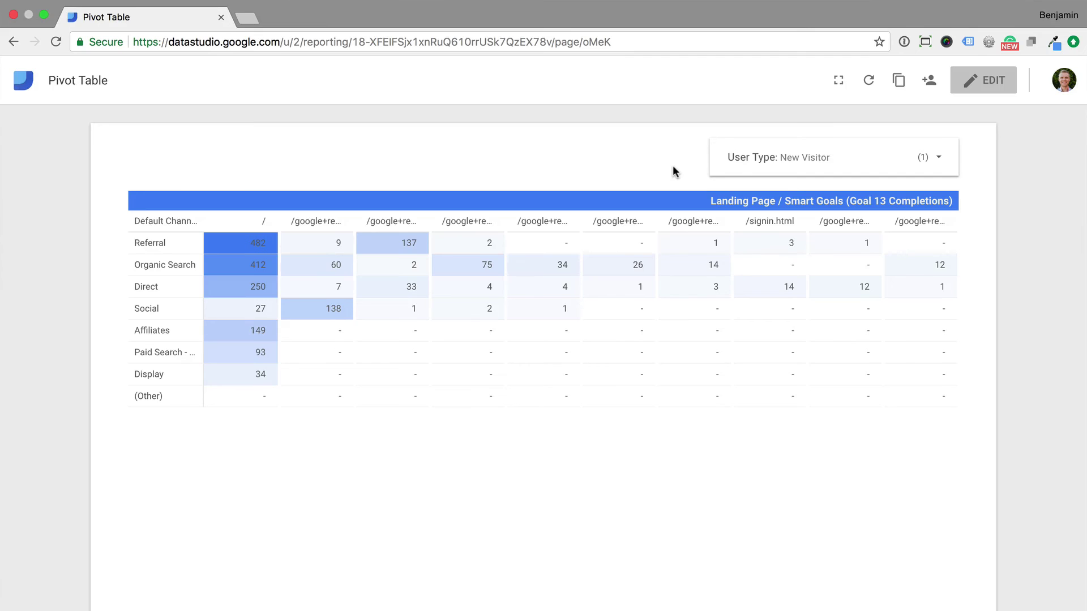